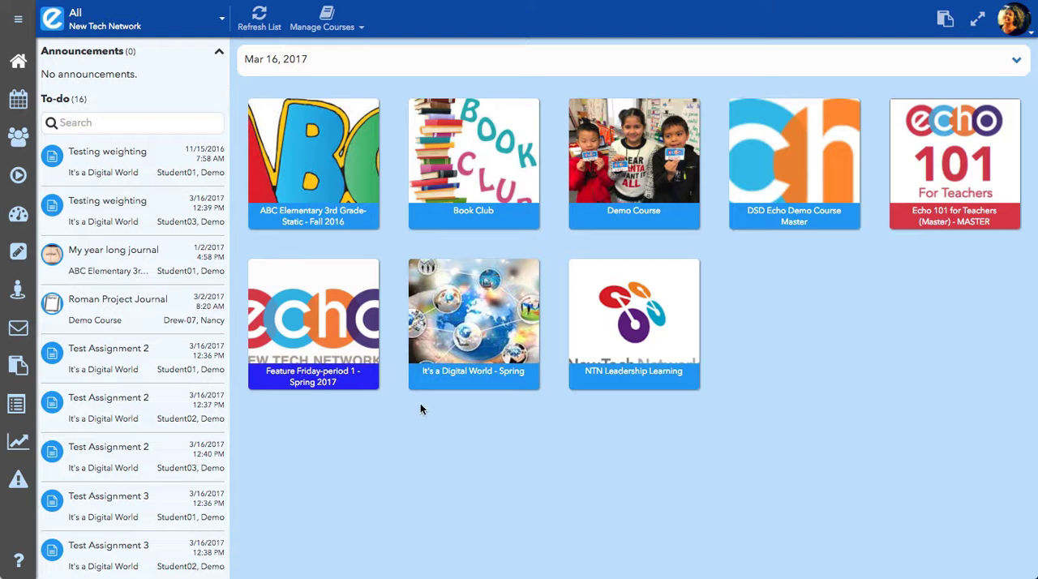
Open the activity grader for Test Assignment 2 in the It's a Digital World course gradebook.
click(14, 221)
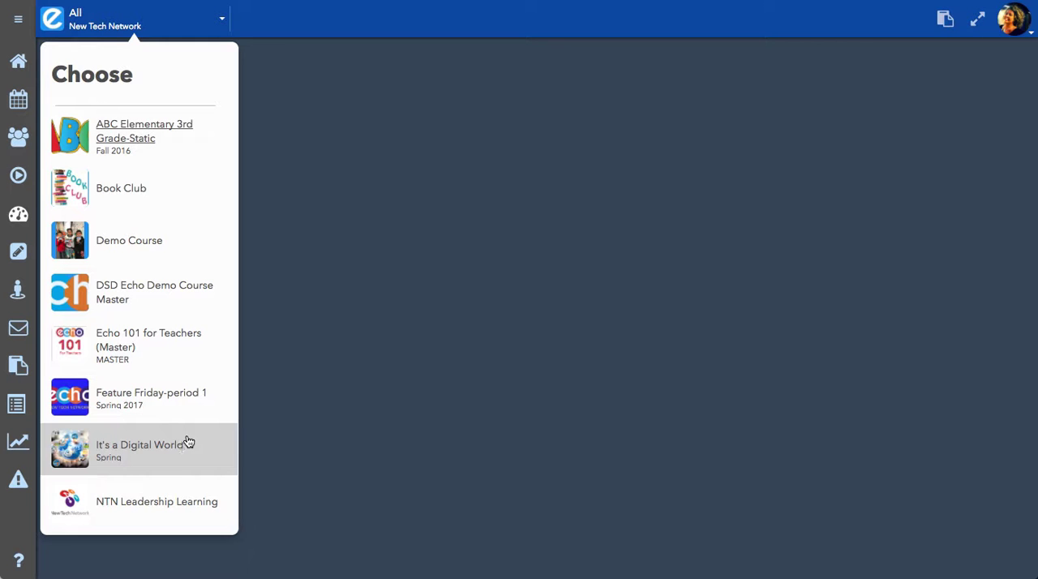
click(158, 448)
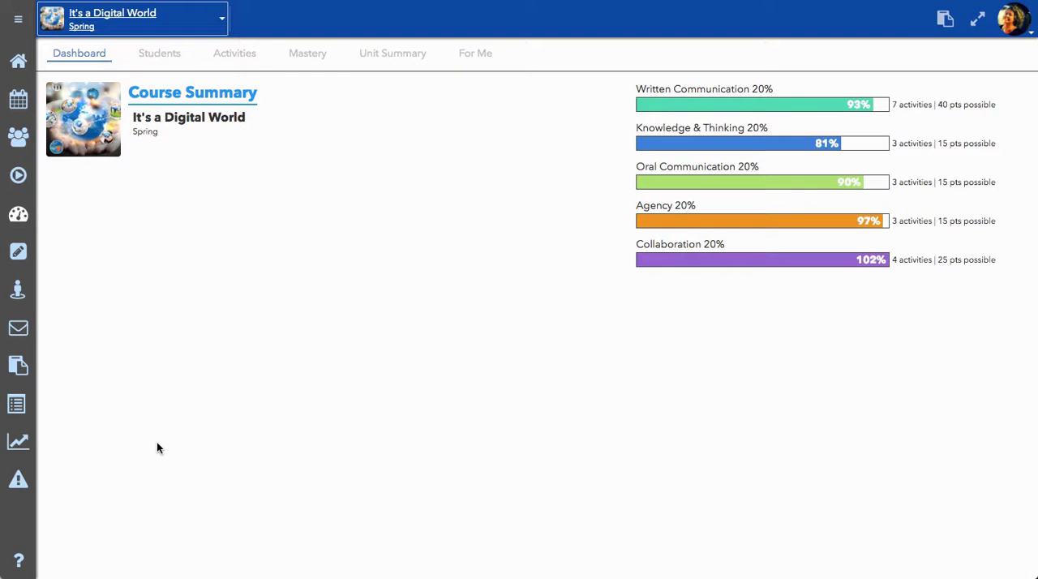
click(241, 62)
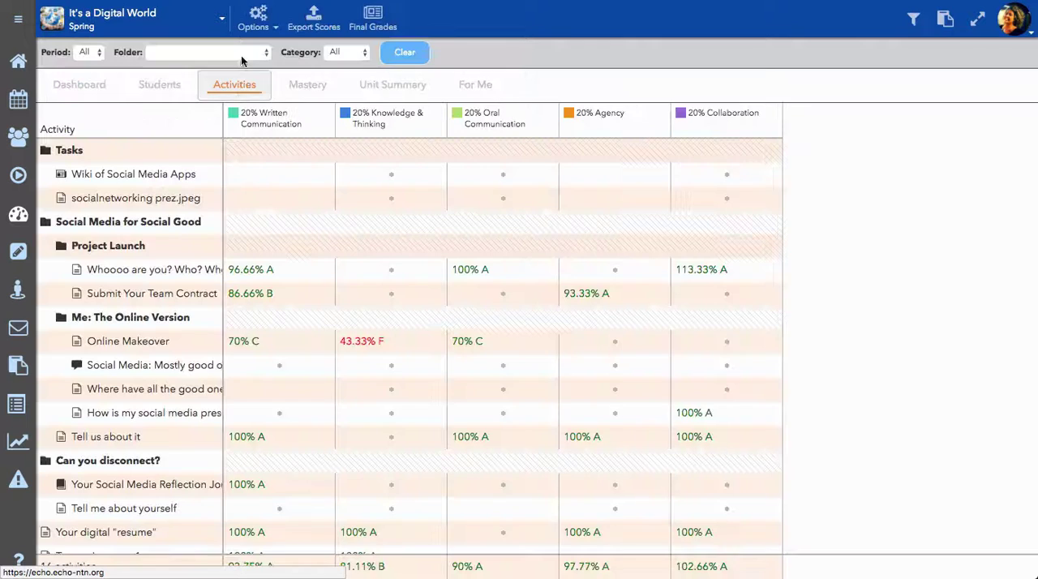
scroll(174, 398, down, 5)
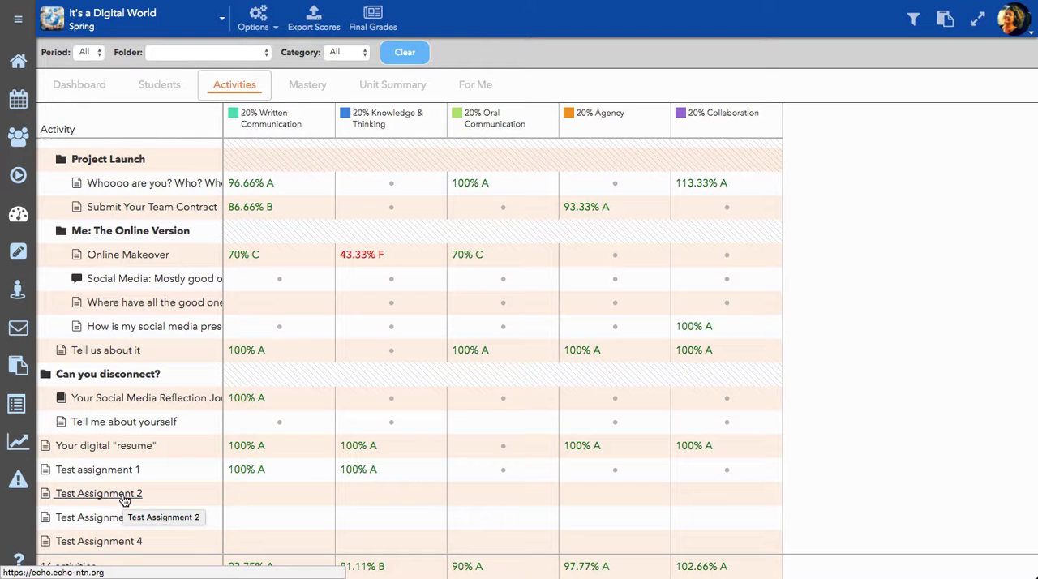
click(122, 495)
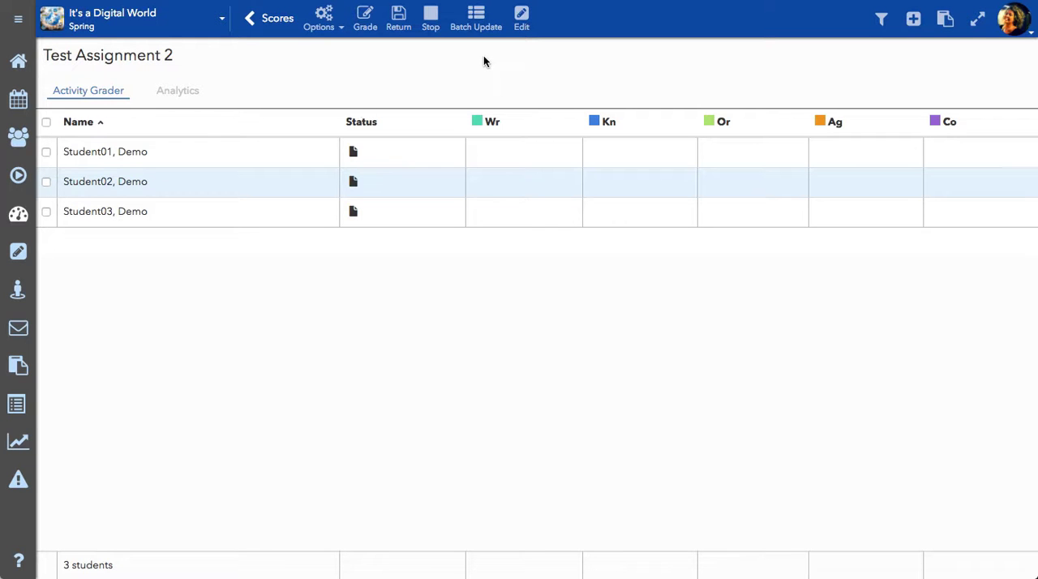
Batch update Test Assignment 2 to allow a retry for the selected entries of the second and third students.
click(46, 184)
click(475, 24)
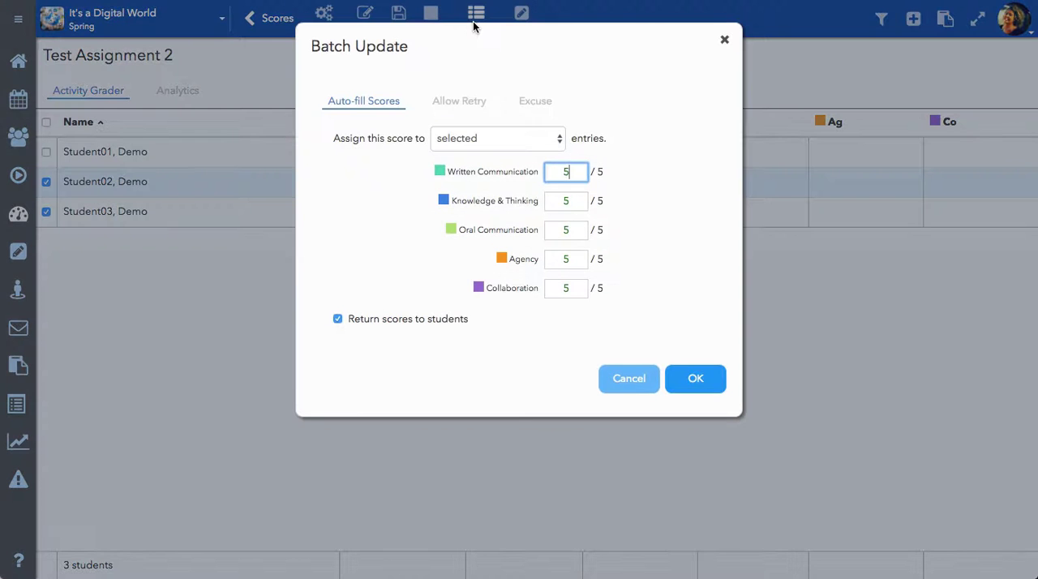
click(469, 103)
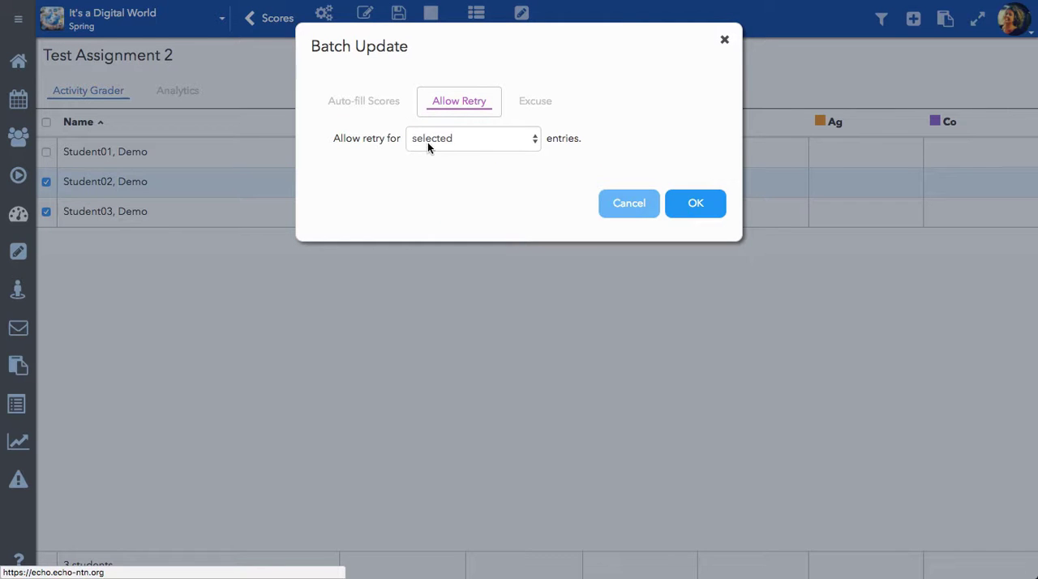
click(454, 139)
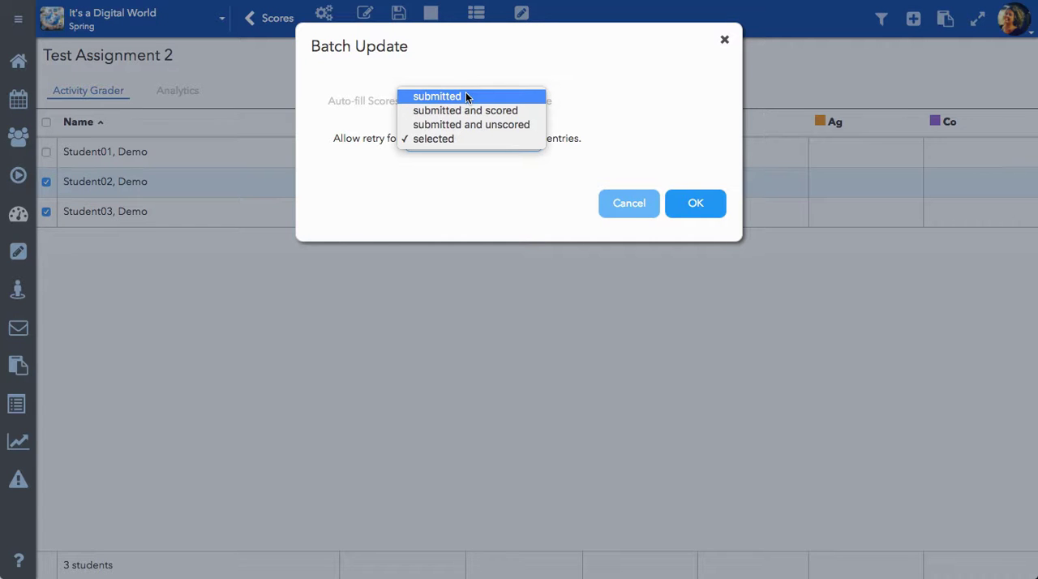
click(469, 144)
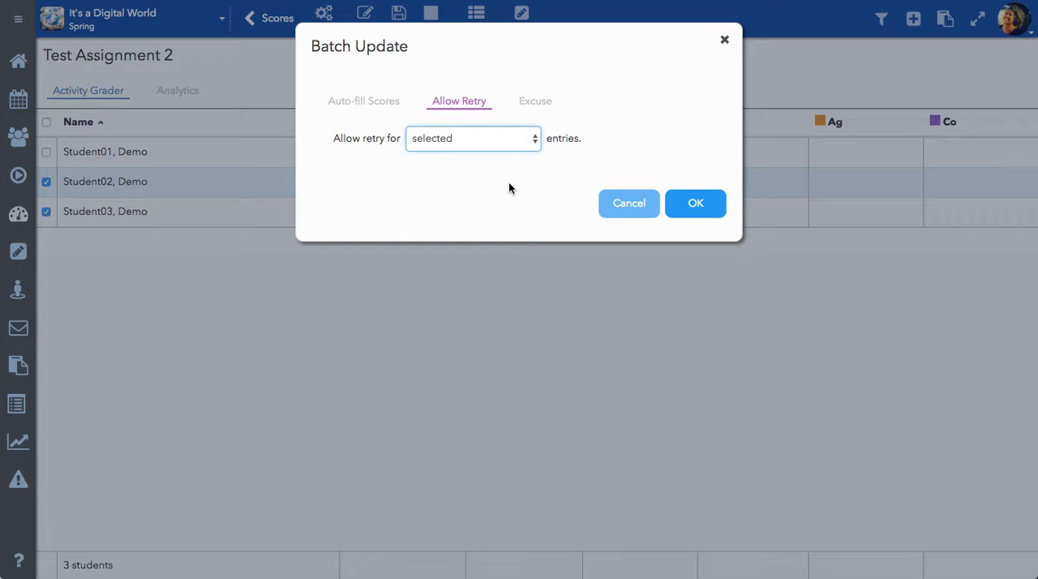
click(694, 202)
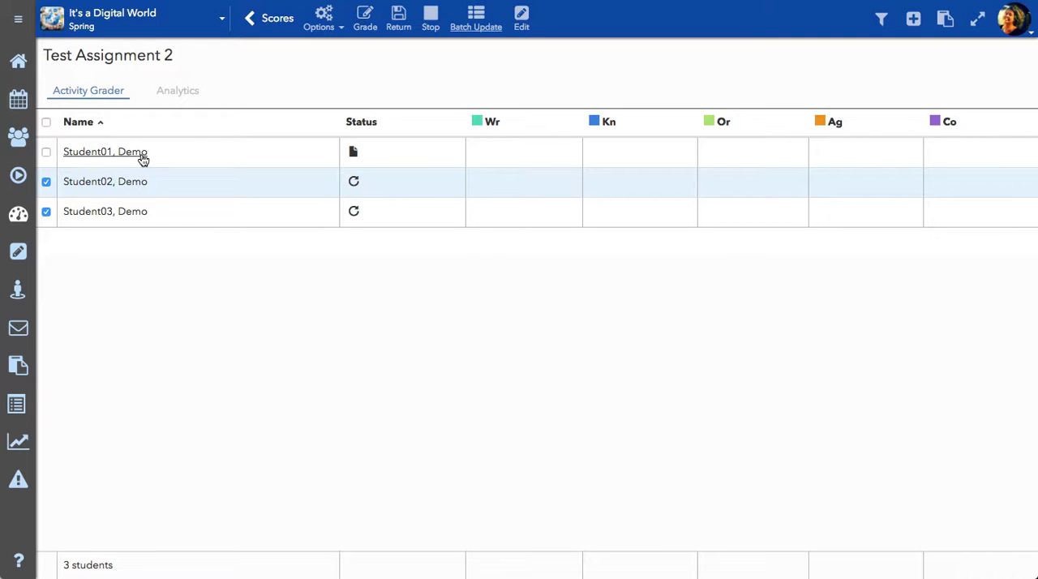
Return to the course's activity scores and open the grader for Test Assignment 3.
click(270, 25)
scroll(229, 375, down, 2)
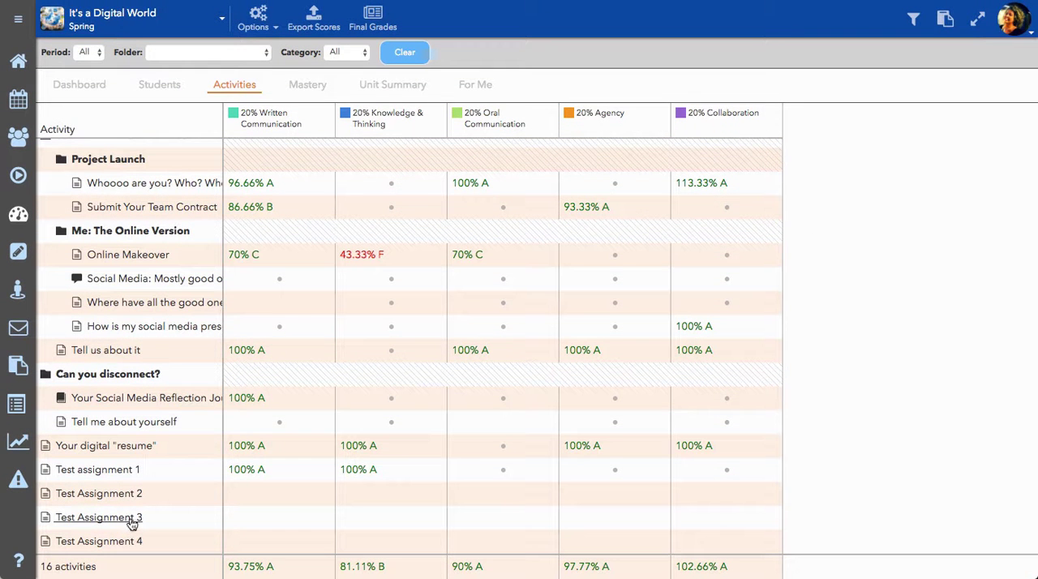
click(130, 520)
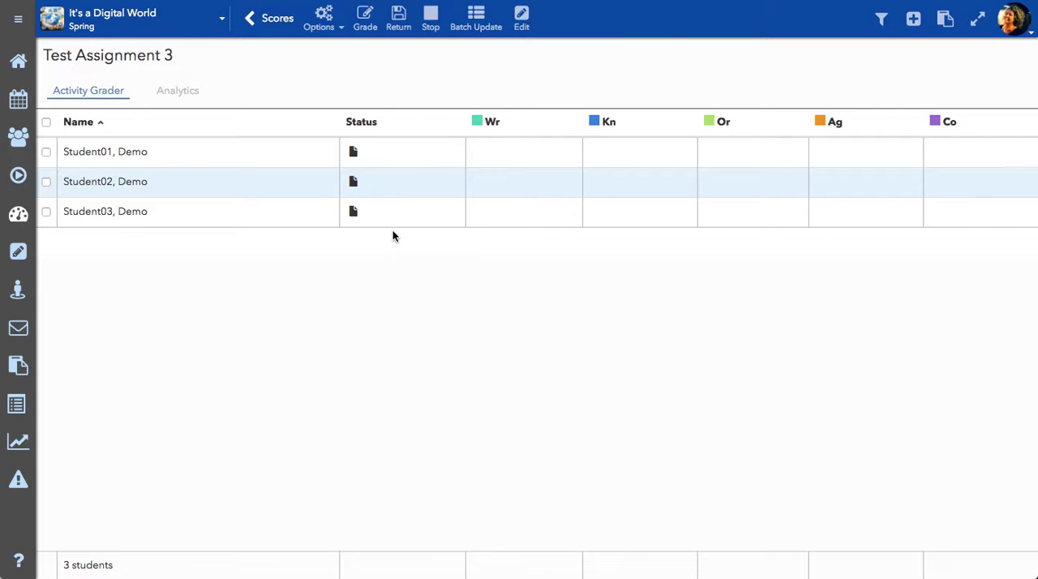
Select all three students in Test Assignment 3 and auto-fill scores of 5 in all five categories, returning the scores to students.
click(481, 20)
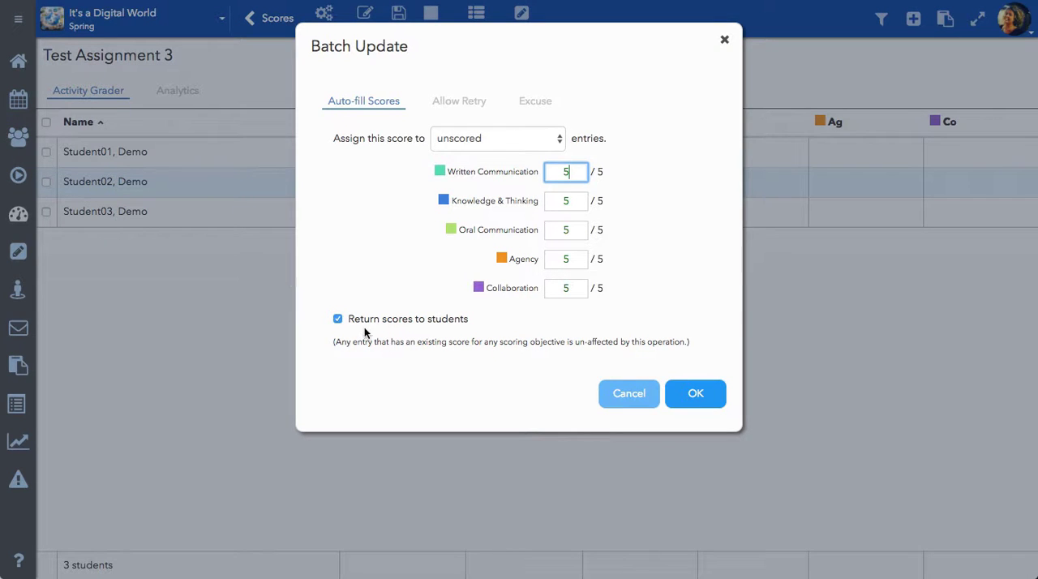
click(628, 393)
click(46, 151)
click(47, 181)
click(47, 212)
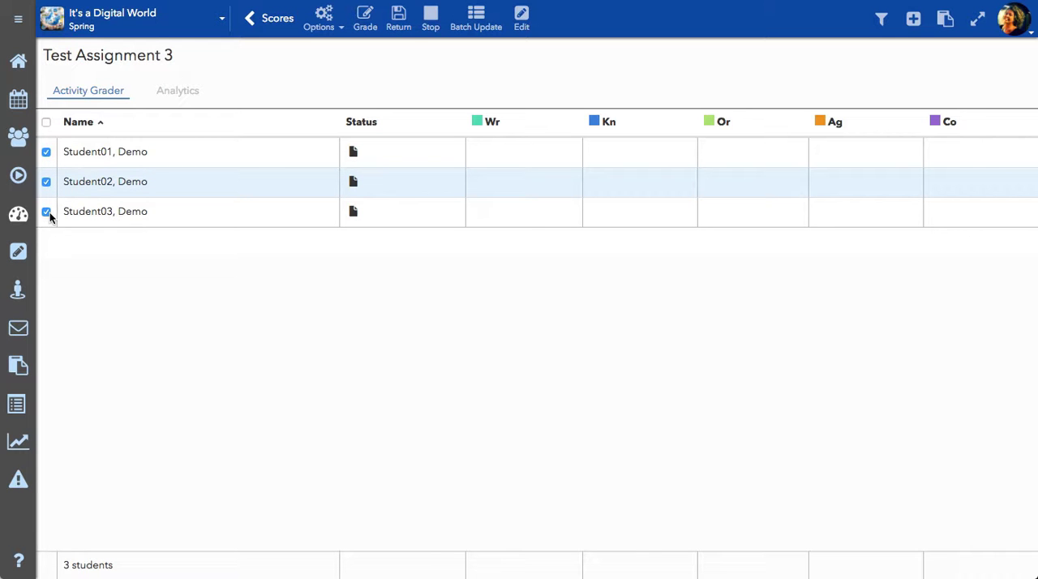
click(480, 22)
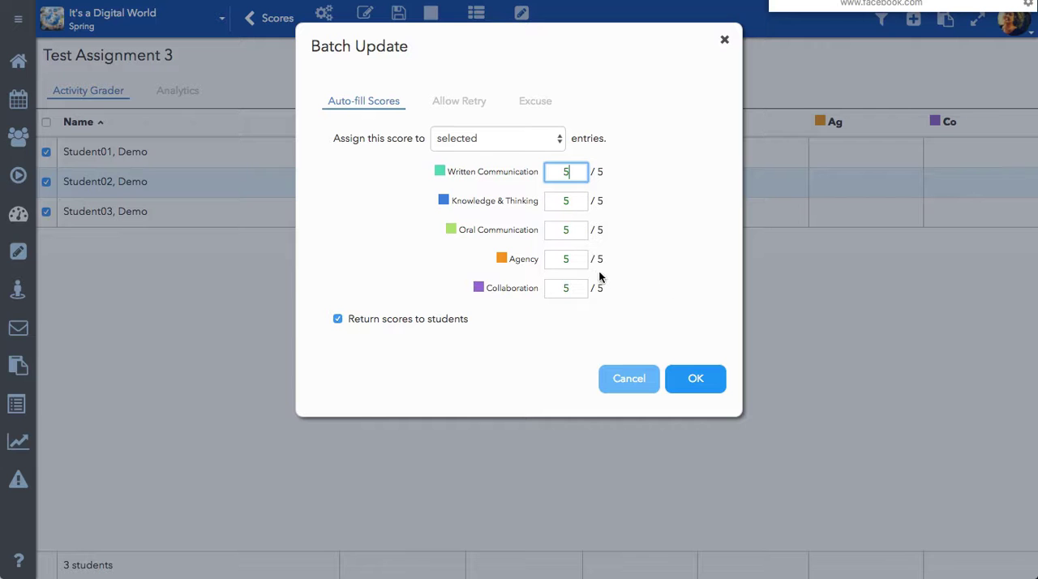
click(695, 377)
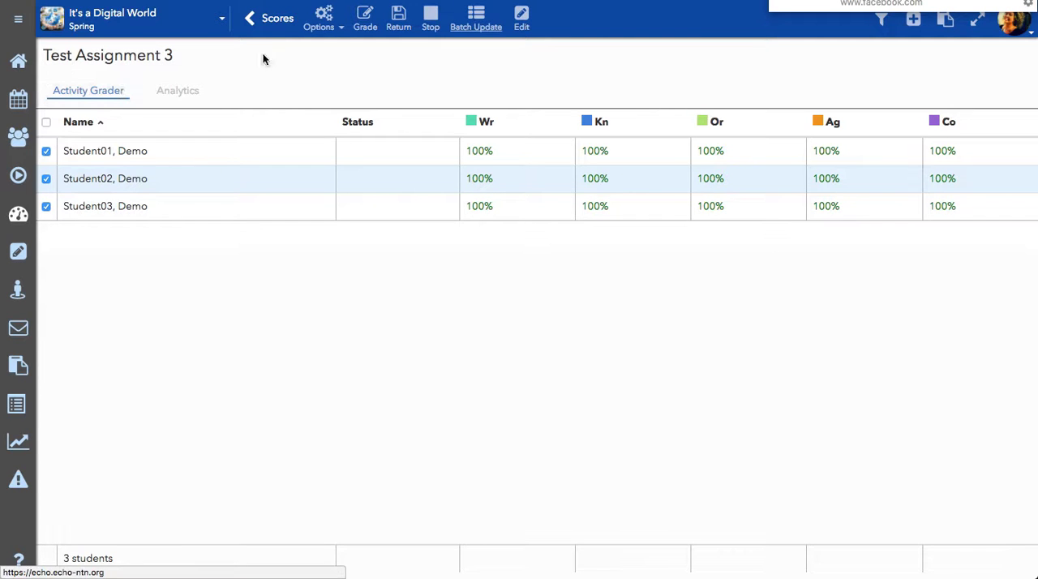
Return to the course's activity scores and open the grader for Test Assignment 4.
click(270, 25)
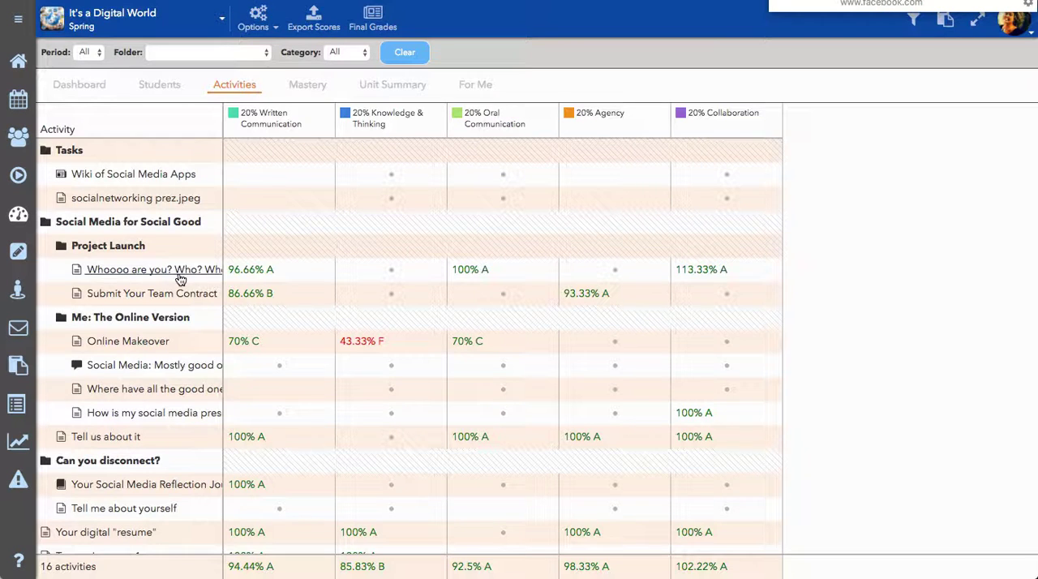
scroll(297, 409, down, 2)
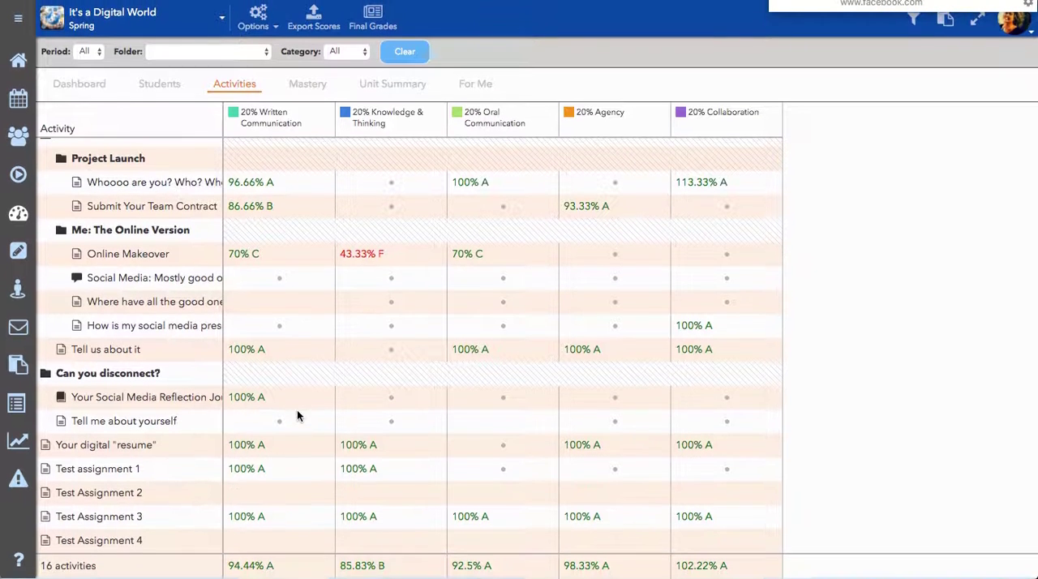
click(132, 542)
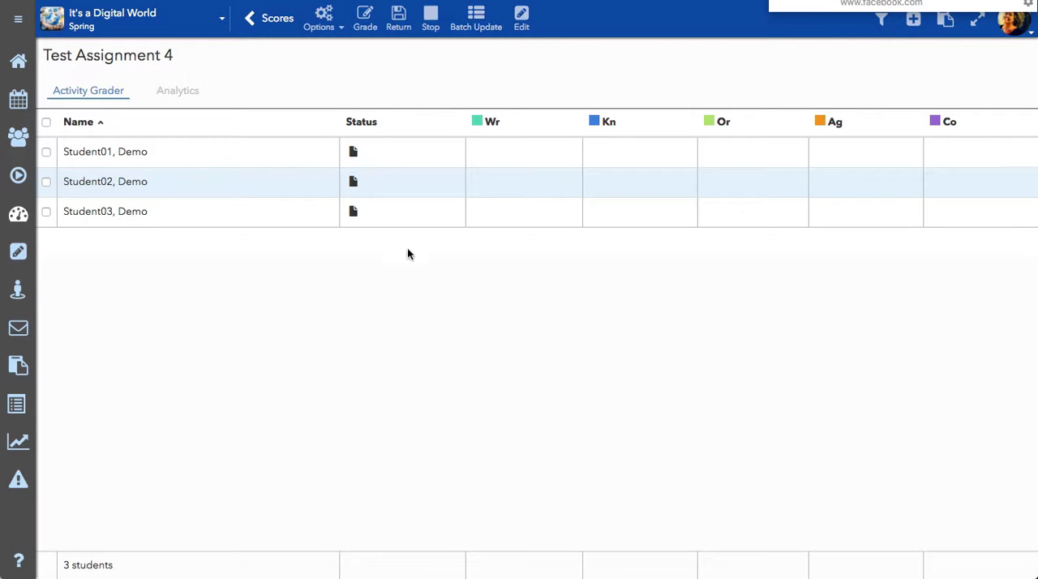
Examine which entries batch update can target for auto-filled scores, retries and excuses with no students selected, and cancel without applying.
click(476, 20)
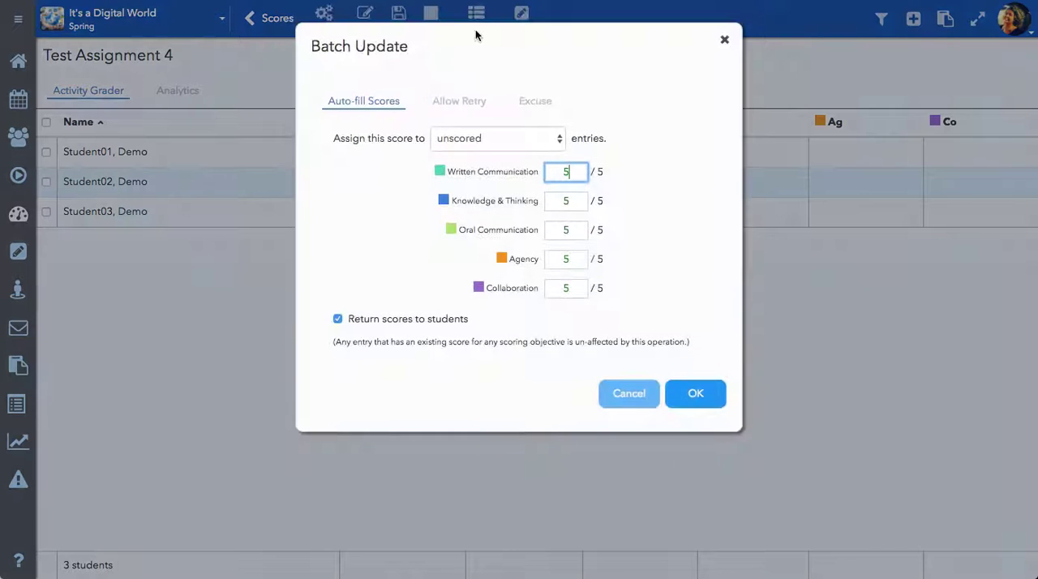
click(489, 140)
click(489, 140)
click(489, 140)
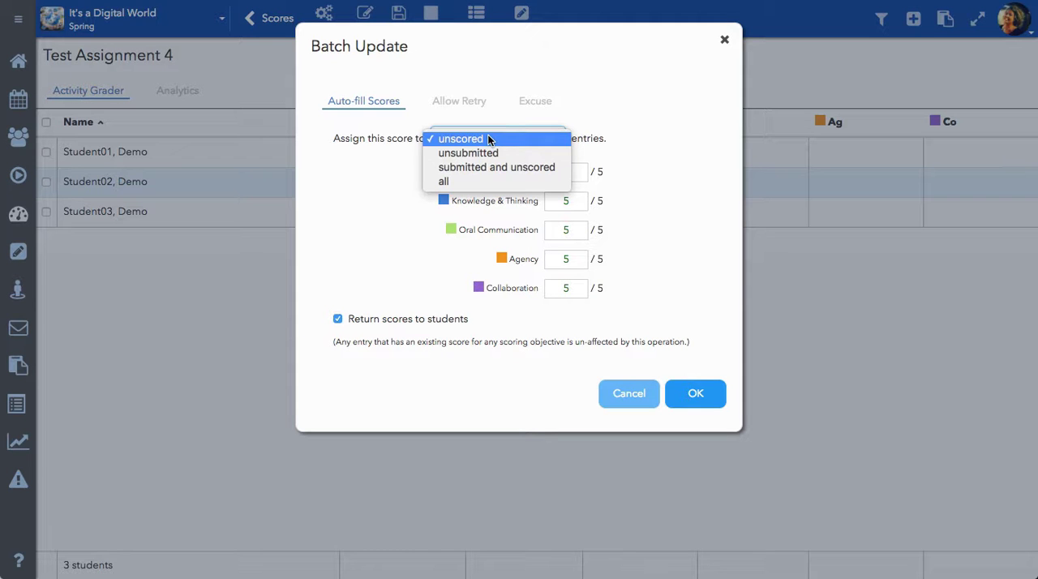
click(489, 140)
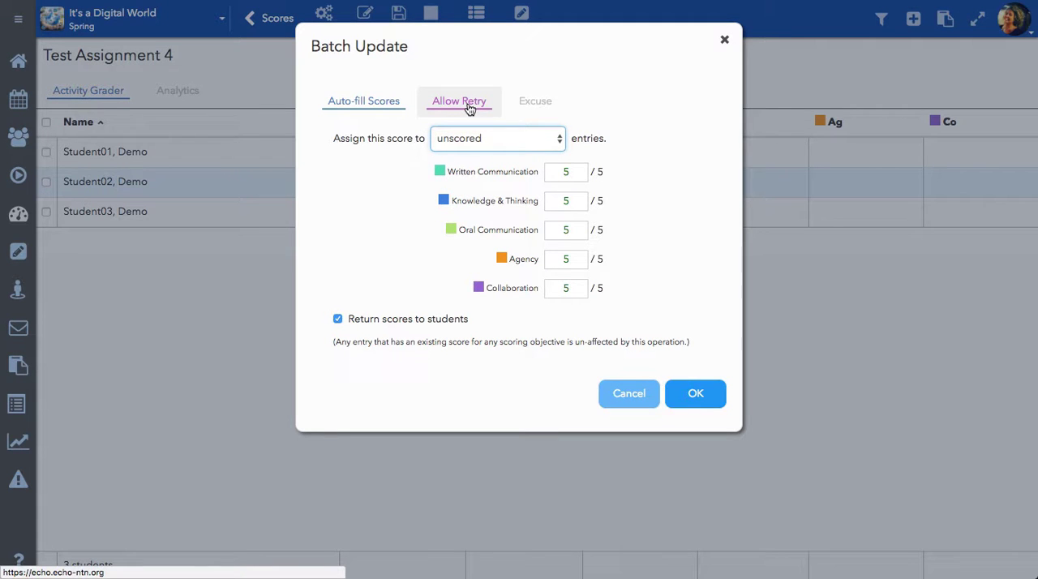
click(469, 105)
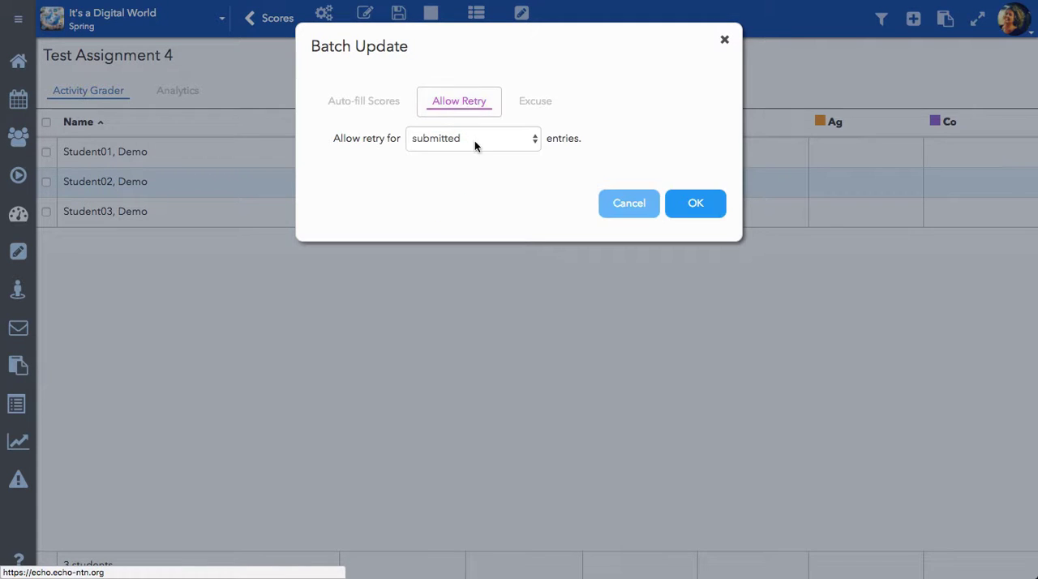
click(475, 140)
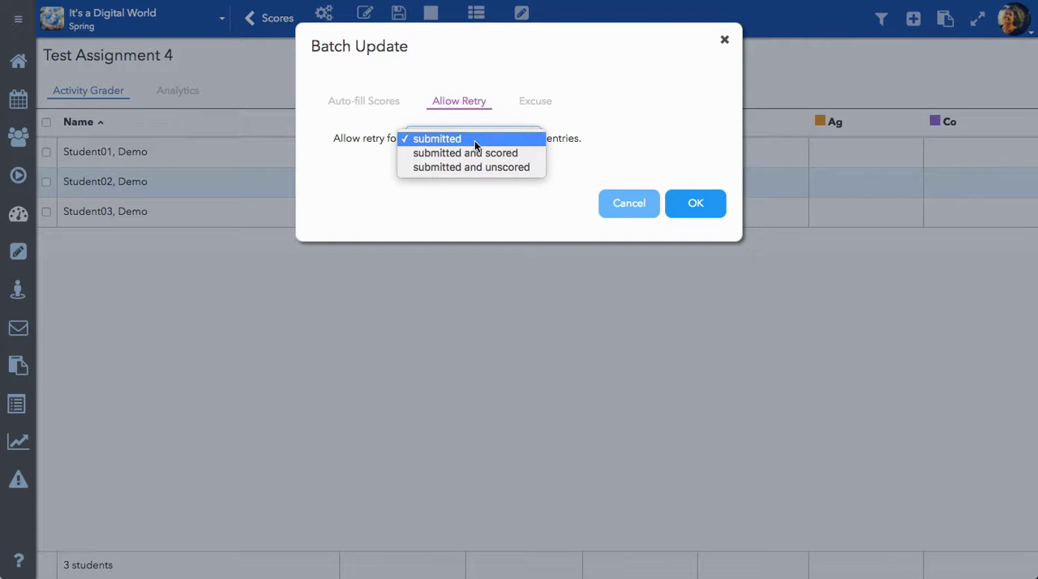
click(474, 142)
click(545, 107)
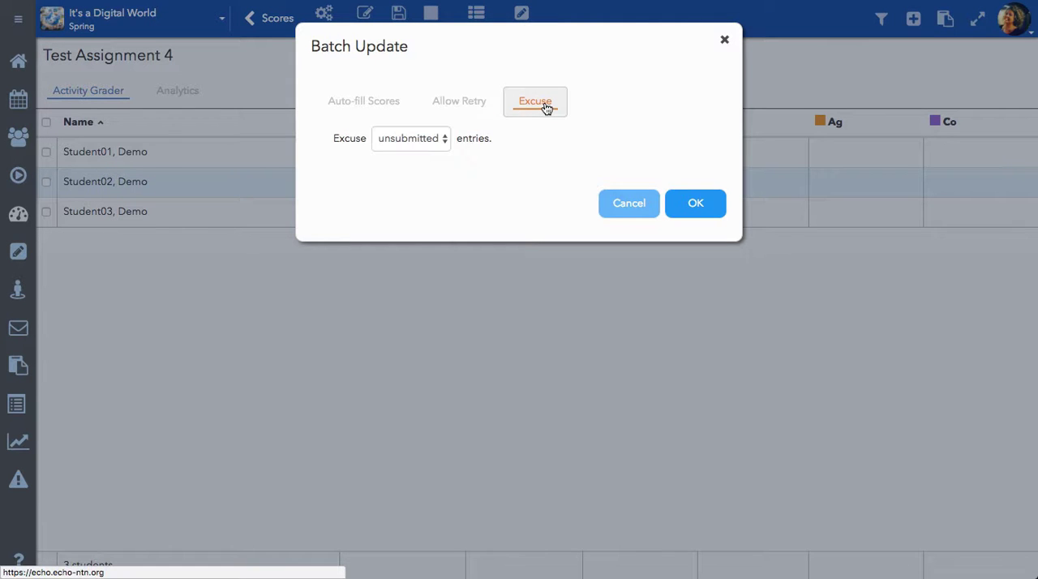
click(638, 209)
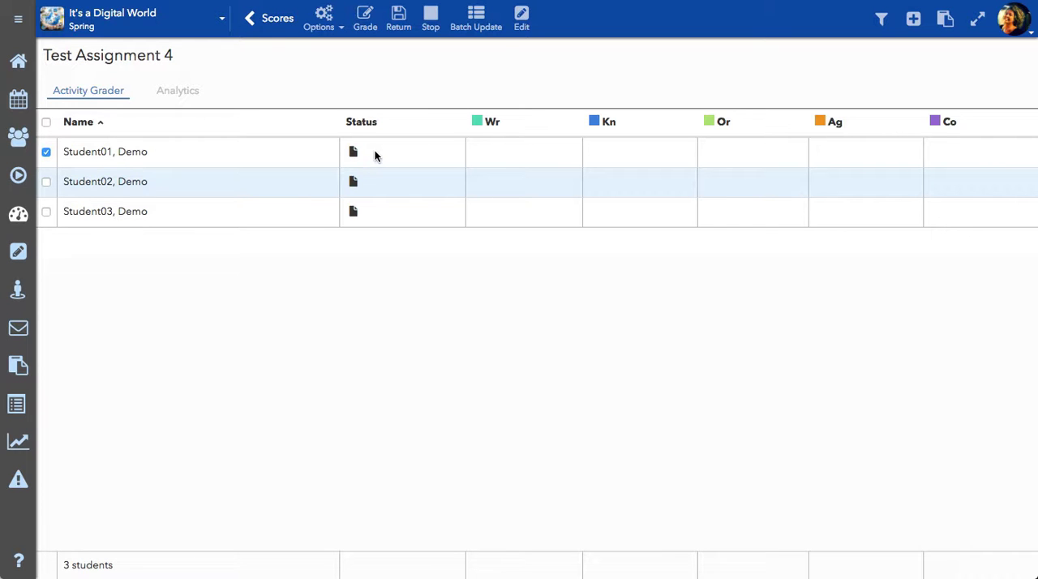
Batch update Test Assignment 4 to excuse the selected entry of the first student.
click(478, 27)
click(535, 102)
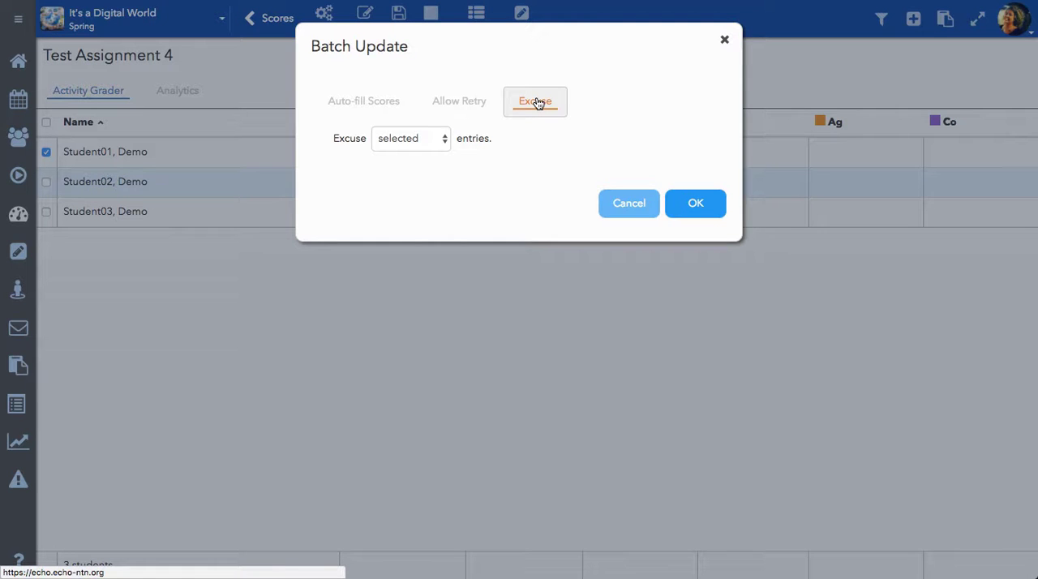
click(697, 204)
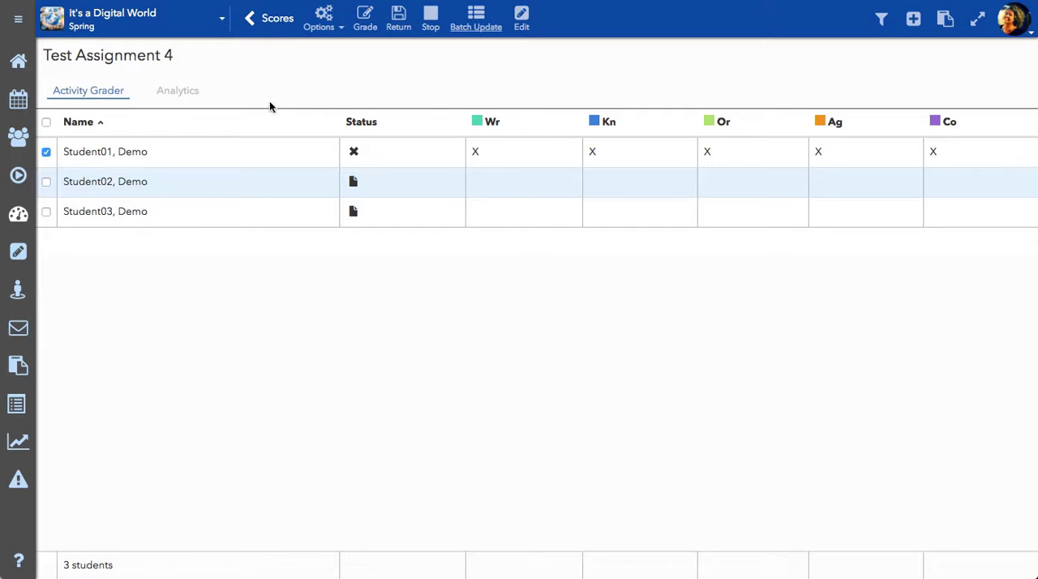
Reopen Test Assignment 4 from the activity scores and open the first student's excused entry.
click(272, 21)
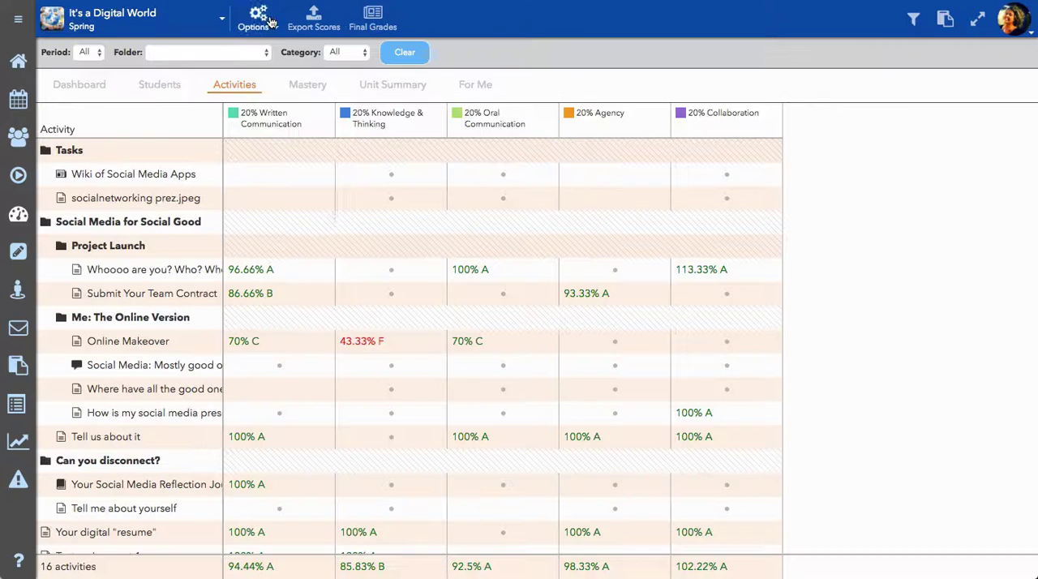
scroll(542, 403, down, 3)
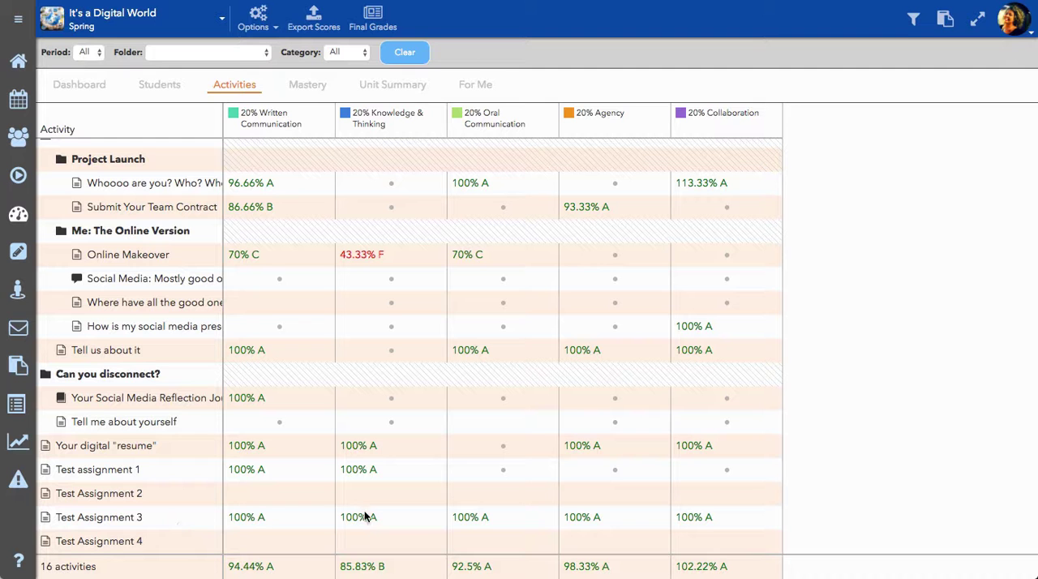
click(106, 544)
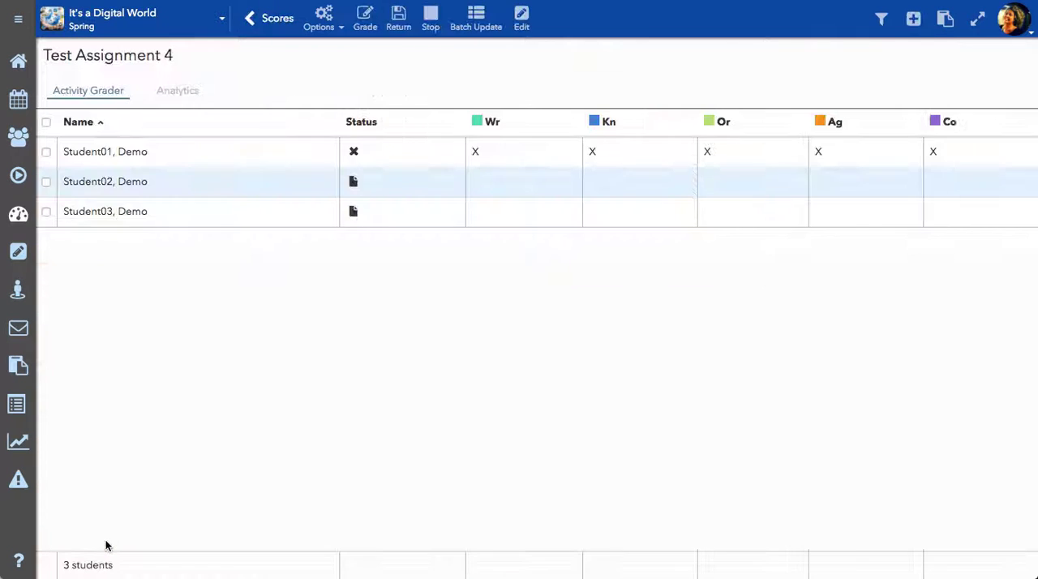
click(137, 151)
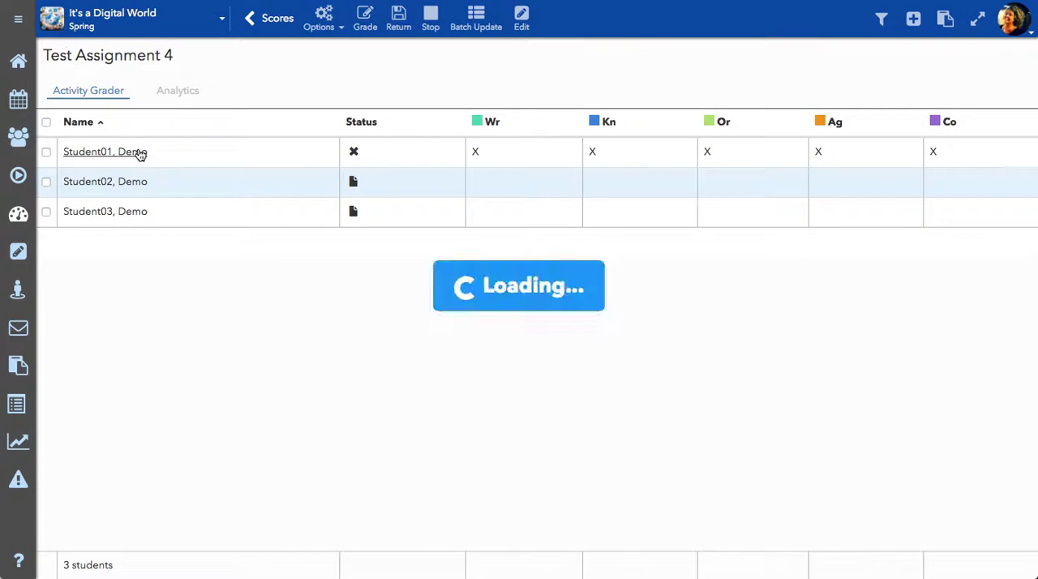